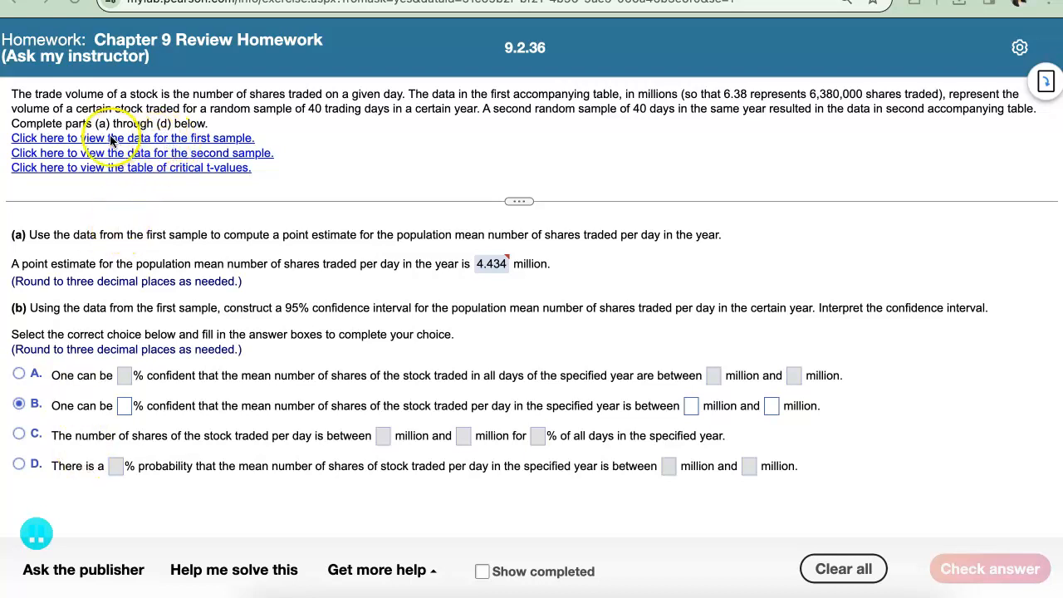
Step: Open the first sample's trade volume data from the question in StatCrunch
{"action": "left_click", "coordinate": [178, 141]}
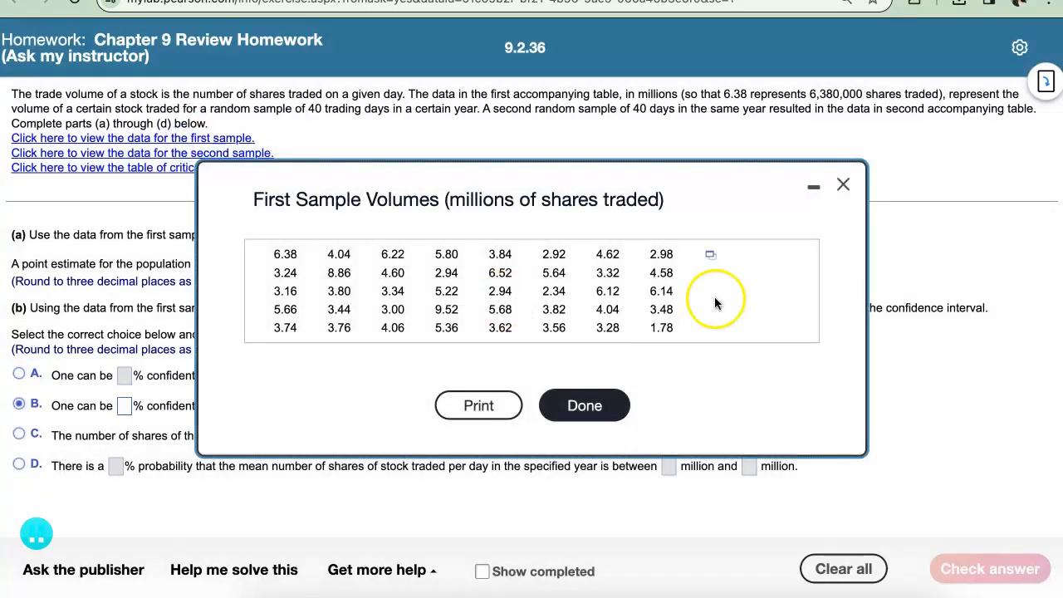
{"action": "left_click", "coordinate": [710, 254]}
{"action": "left_click", "coordinate": [748, 219]}
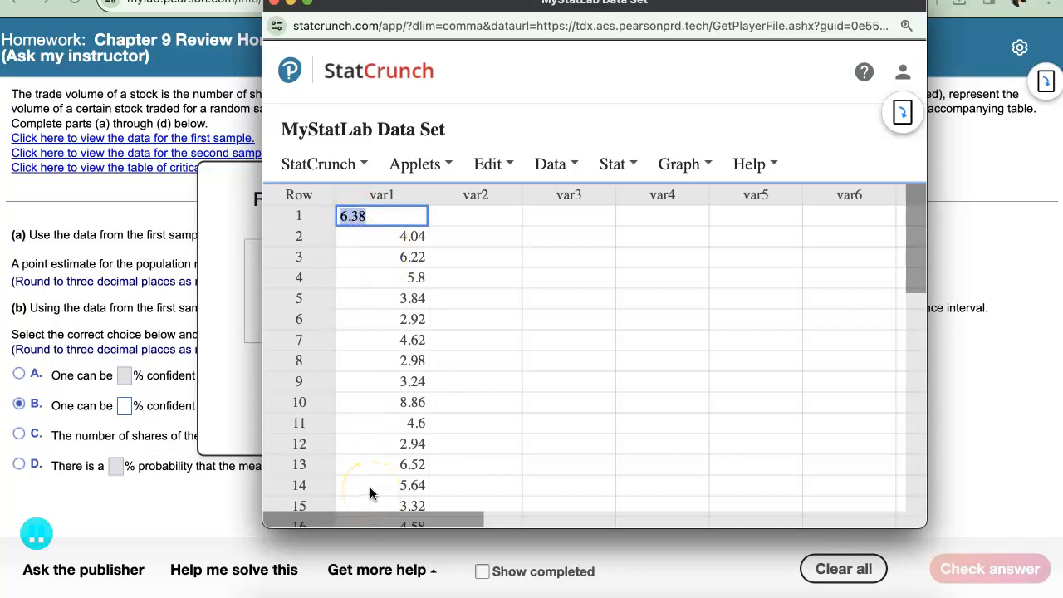
Step: Compute only the mean of var1 with column Summary Stats and highlight the resulting mean
{"action": "left_click", "coordinate": [612, 164]}
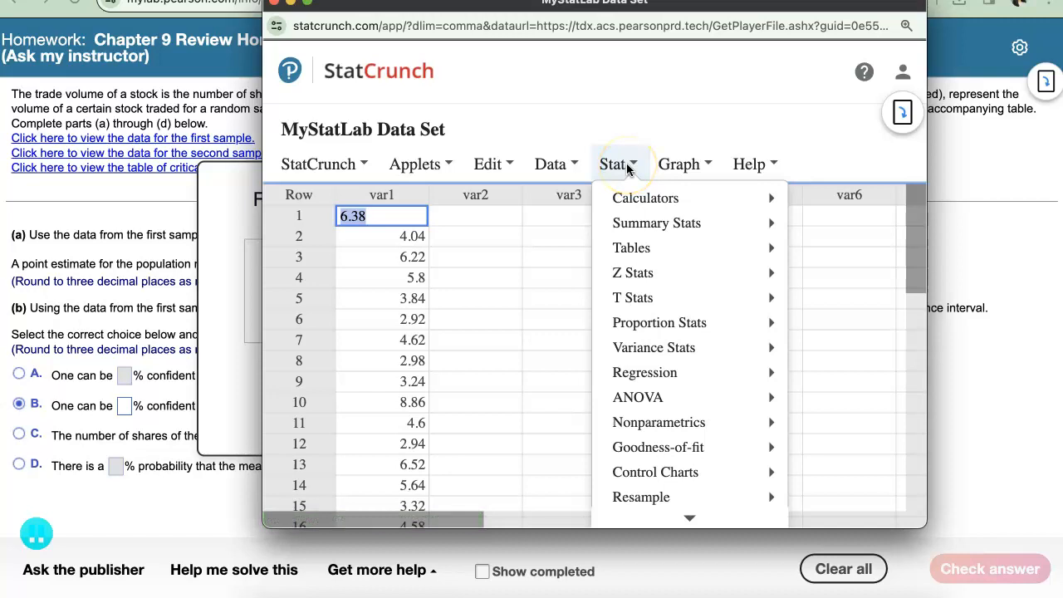
{"action": "mouse_move", "coordinate": [642, 201]}
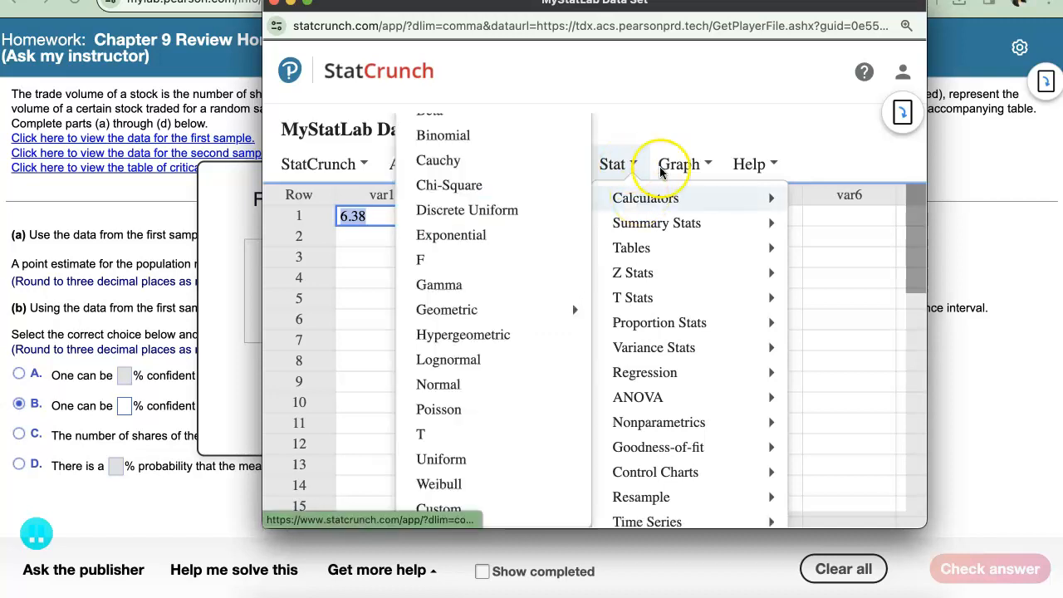
{"action": "mouse_move", "coordinate": [656, 223]}
{"action": "left_click", "coordinate": [488, 230]}
{"action": "left_click", "coordinate": [365, 117]}
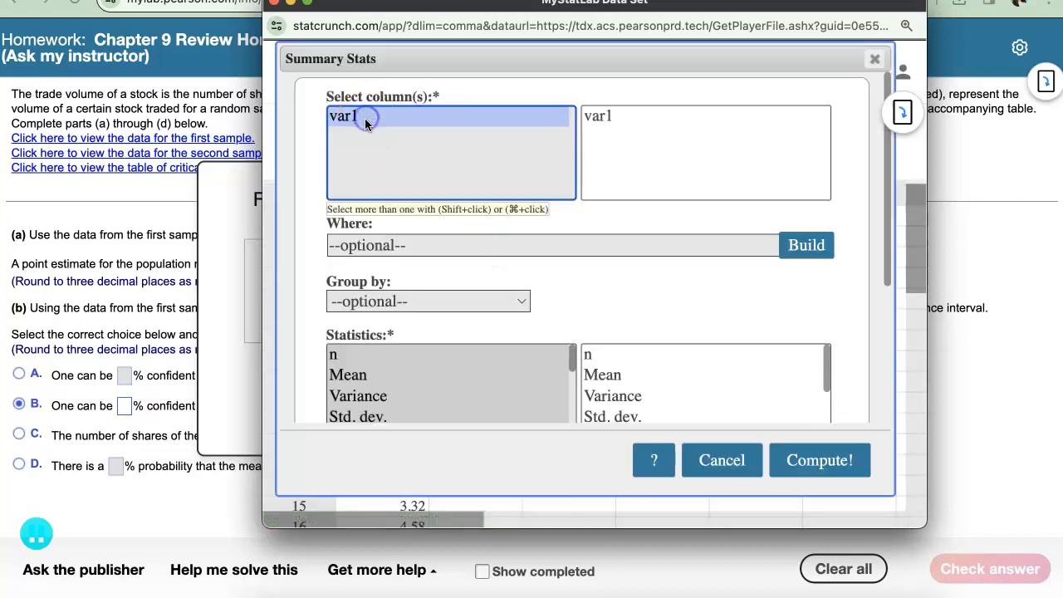
{"action": "left_click", "coordinate": [349, 374]}
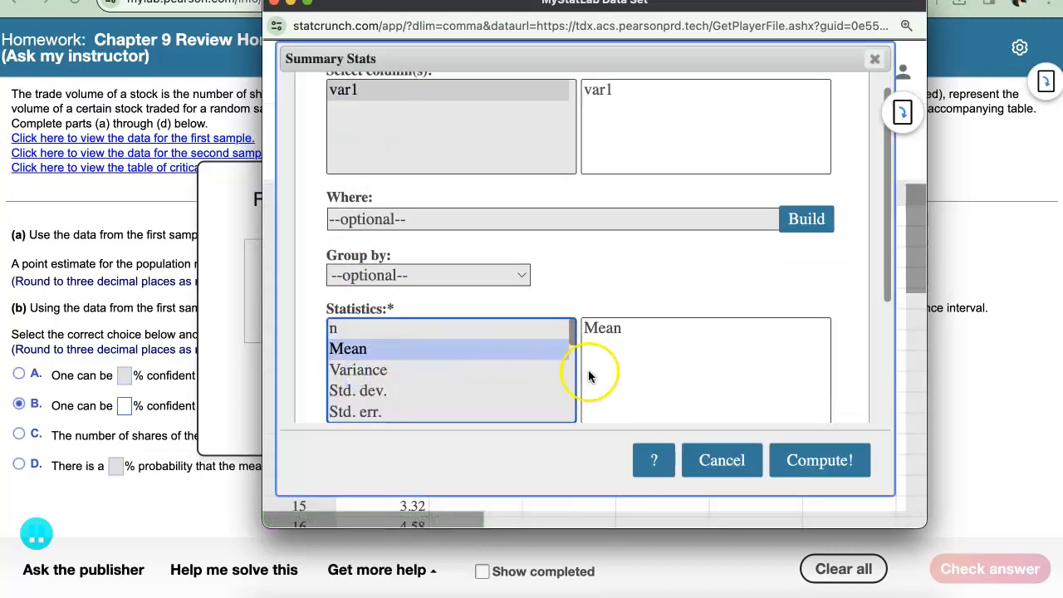
{"action": "left_click", "coordinate": [811, 460]}
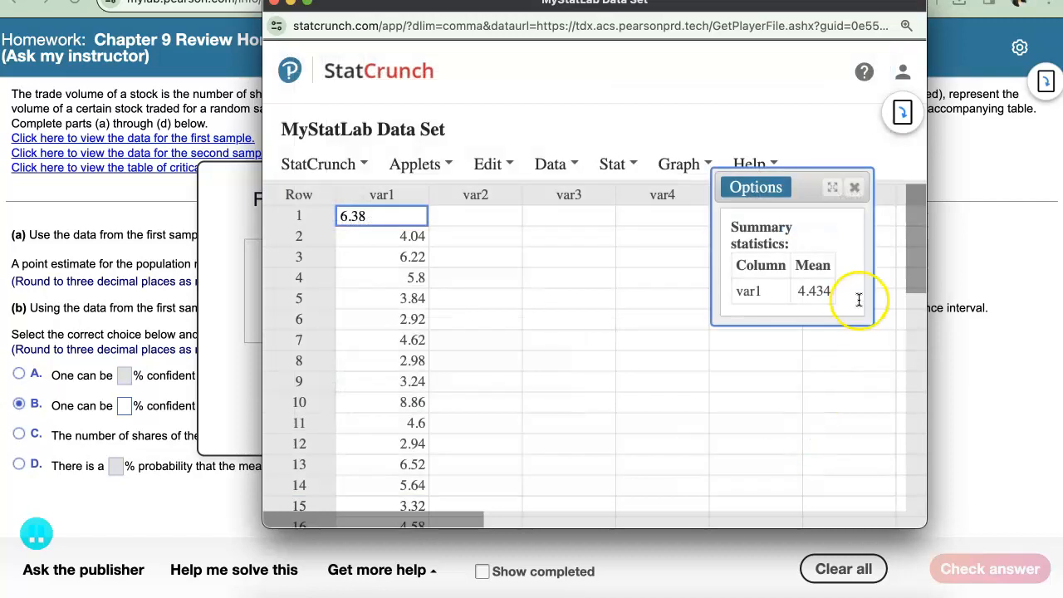
{"action": "left_click_drag", "start_coordinate": [799, 291], "coordinate": [828, 292]}
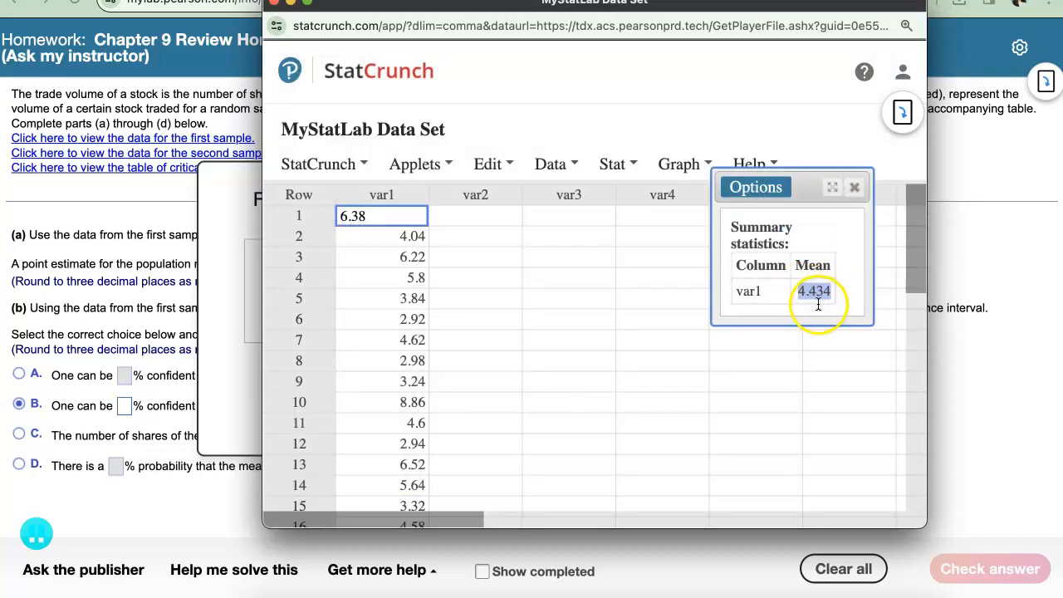
{"action": "left_click", "coordinate": [785, 309]}
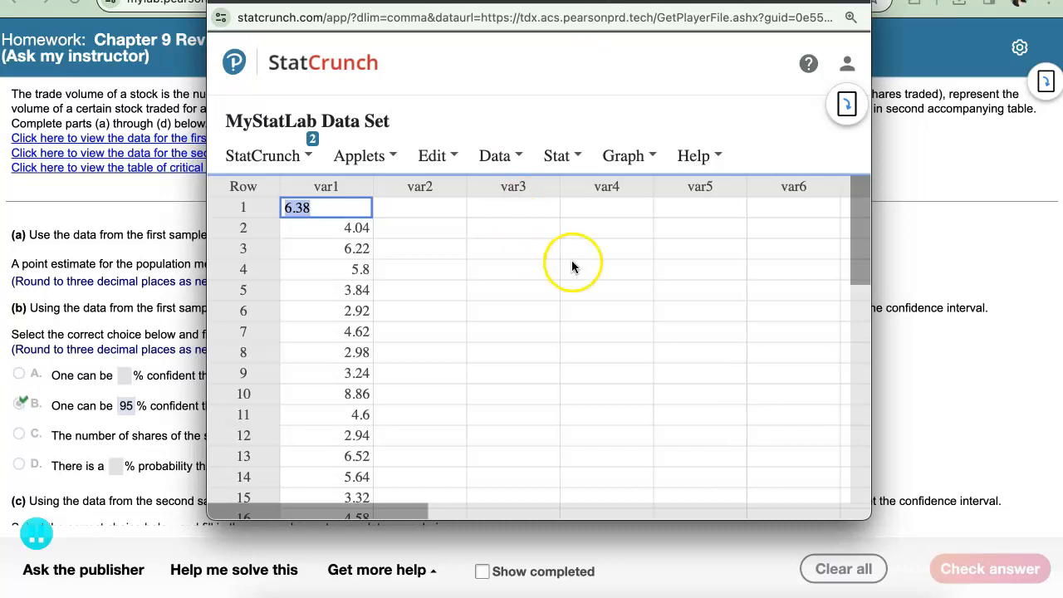
Step: Compute a one-sample T confidence interval for the first sample's var1 from data at level 0.95, and highlight the interval limits
{"action": "left_click", "coordinate": [576, 158]}
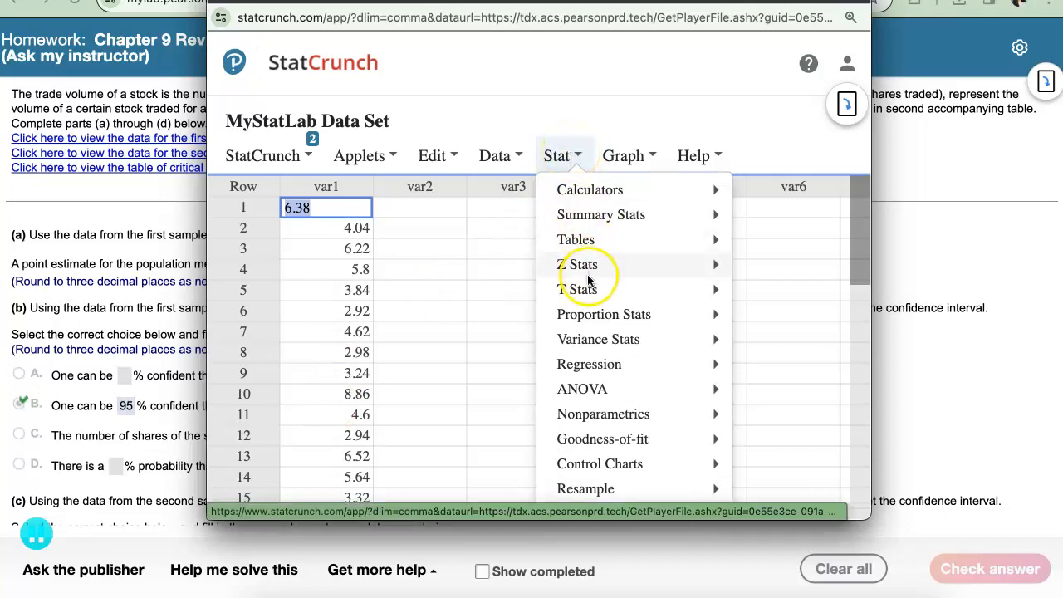
{"action": "mouse_move", "coordinate": [589, 293]}
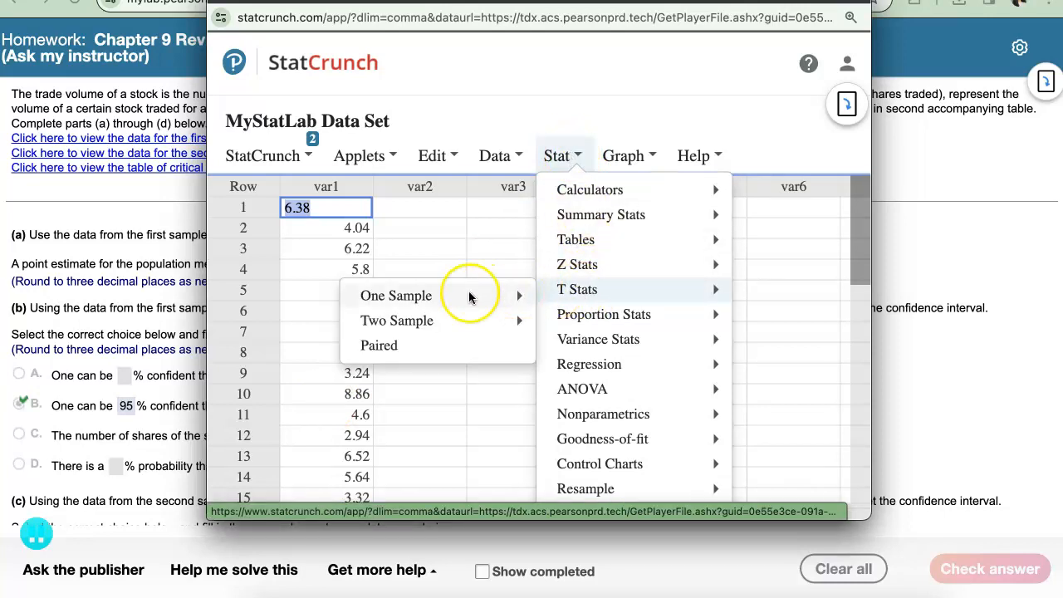
{"action": "mouse_move", "coordinate": [459, 298]}
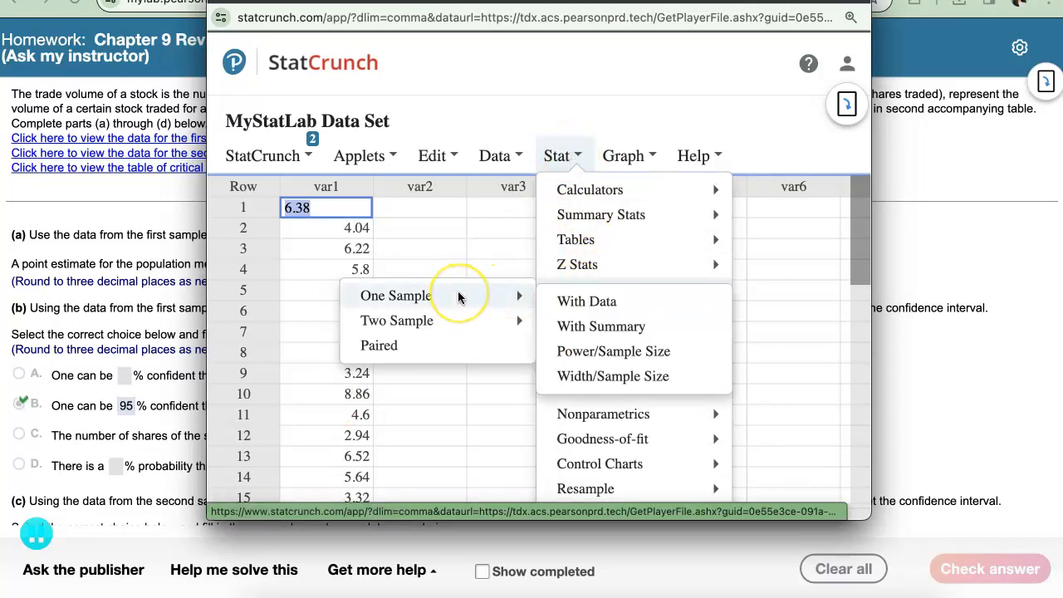
{"action": "left_click", "coordinate": [604, 304]}
{"action": "left_click", "coordinate": [317, 127]}
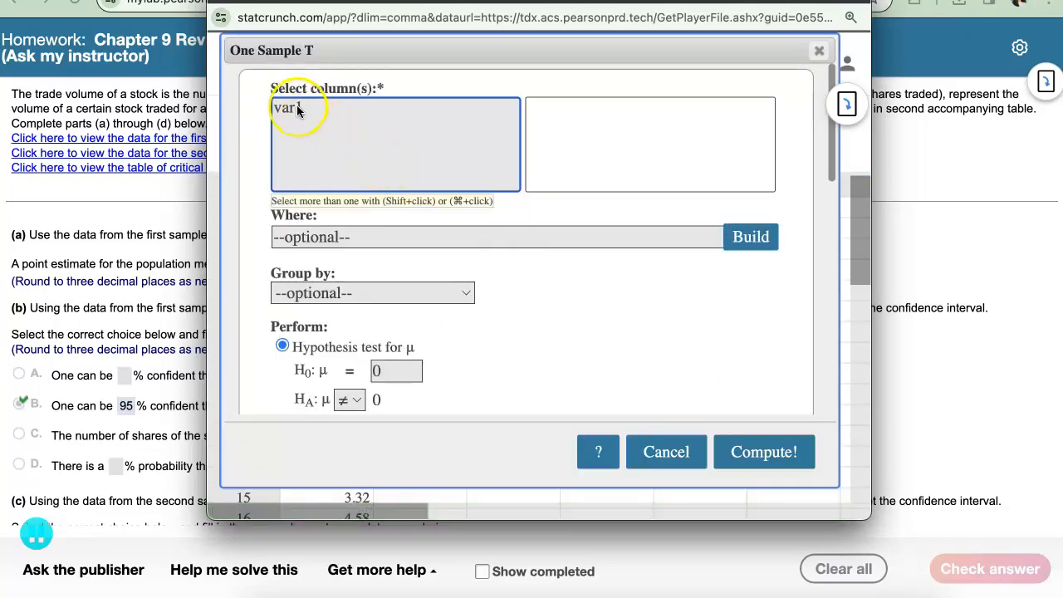
{"action": "scroll", "coordinate": [463, 321], "scroll_direction": "down", "scroll_amount": 2}
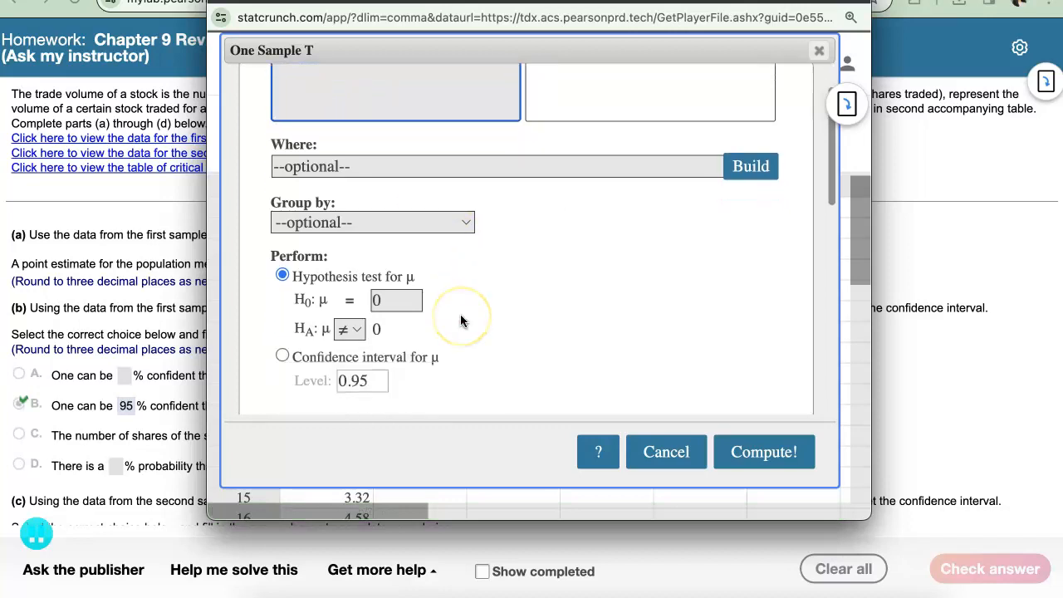
{"action": "scroll", "coordinate": [463, 321], "scroll_direction": "down", "scroll_amount": 3}
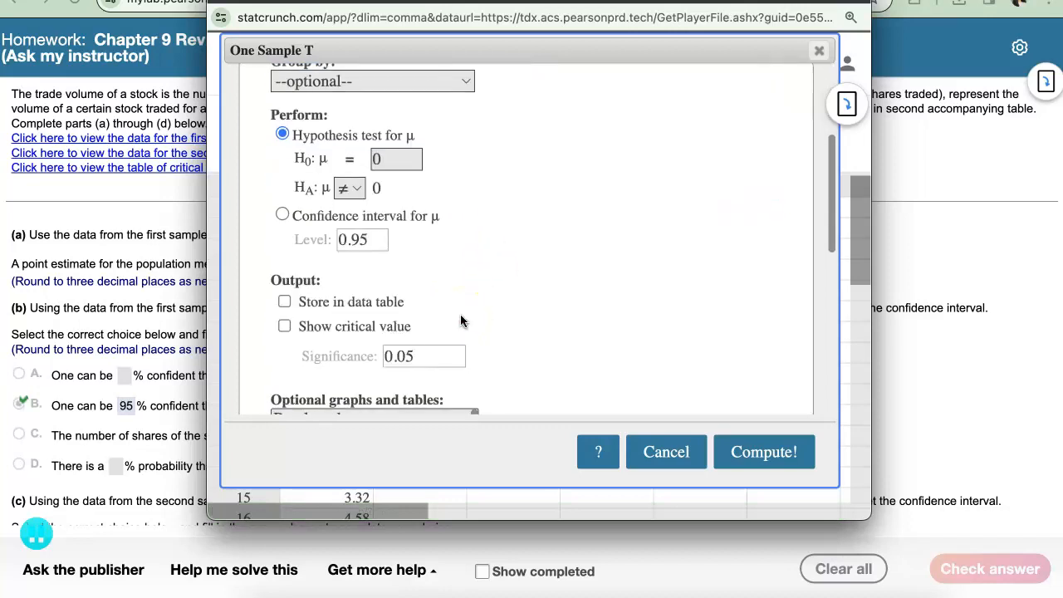
{"action": "left_click", "coordinate": [310, 213]}
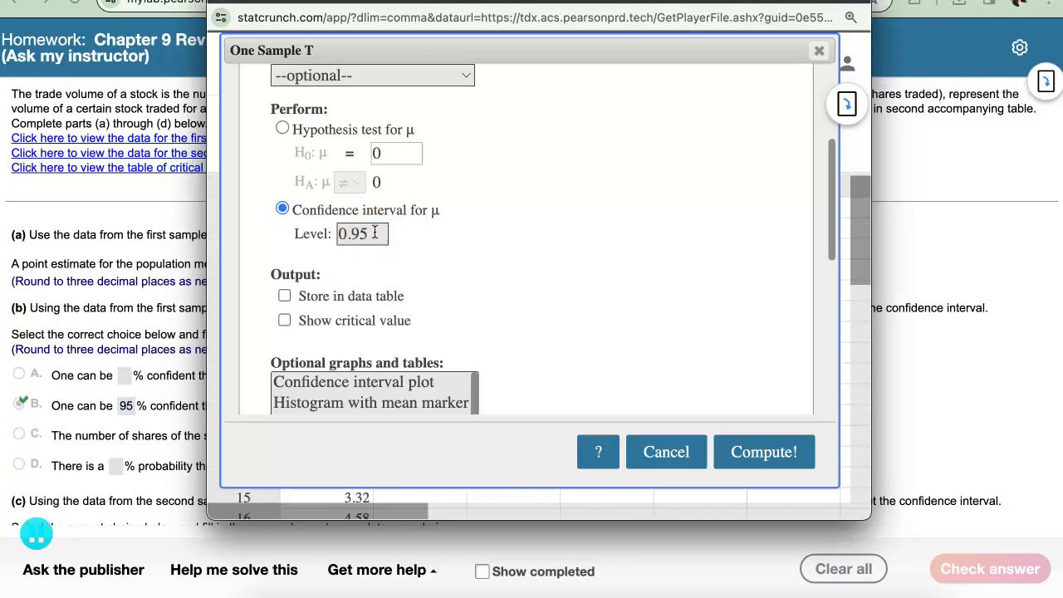
{"action": "left_click", "coordinate": [754, 439]}
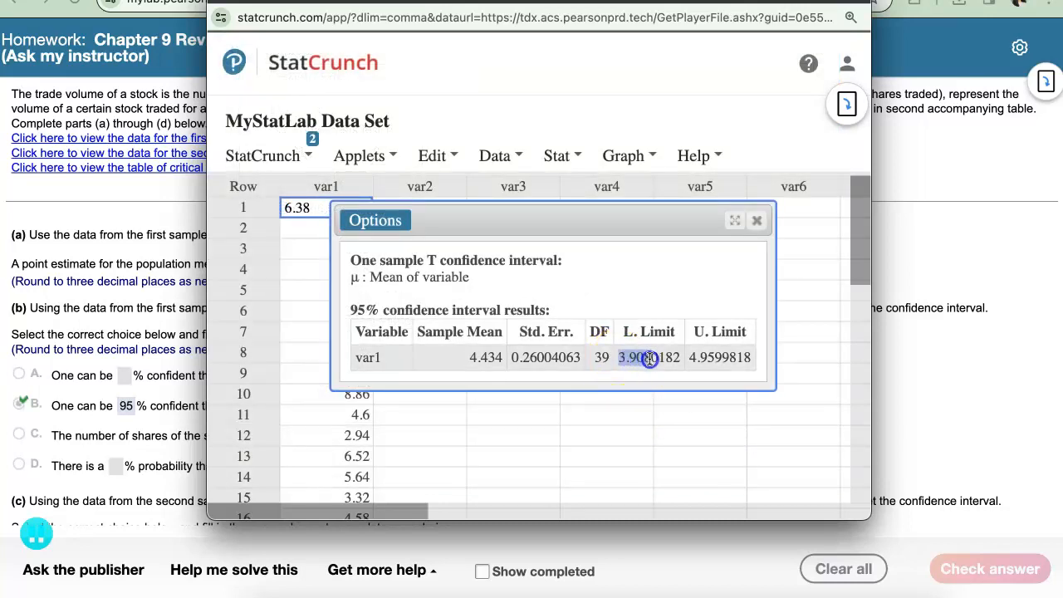
{"action": "left_click_drag", "start_coordinate": [693, 359], "coordinate": [724, 359]}
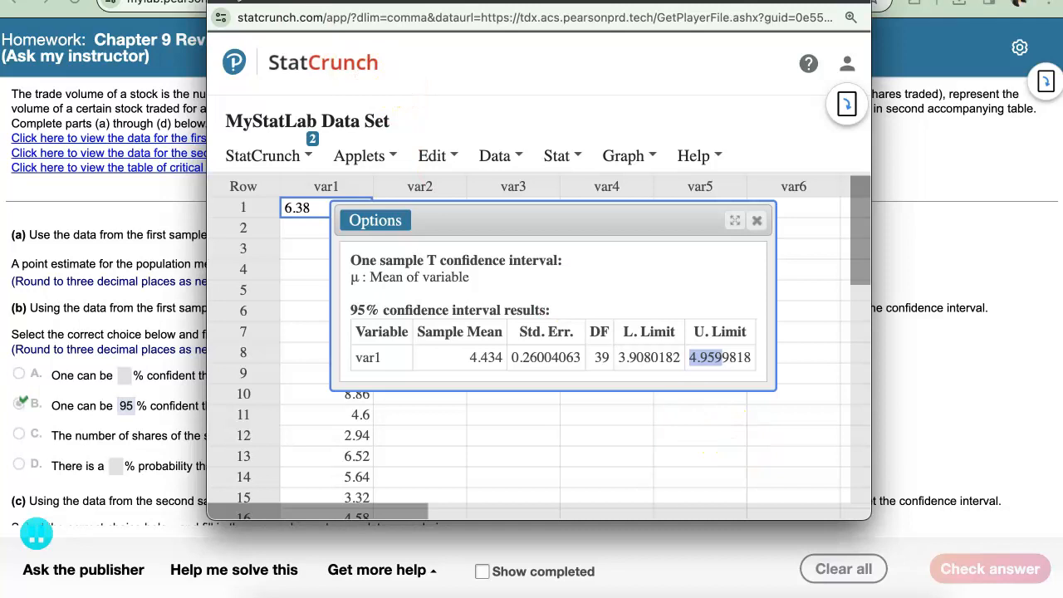
{"action": "left_click", "coordinate": [241, 1]}
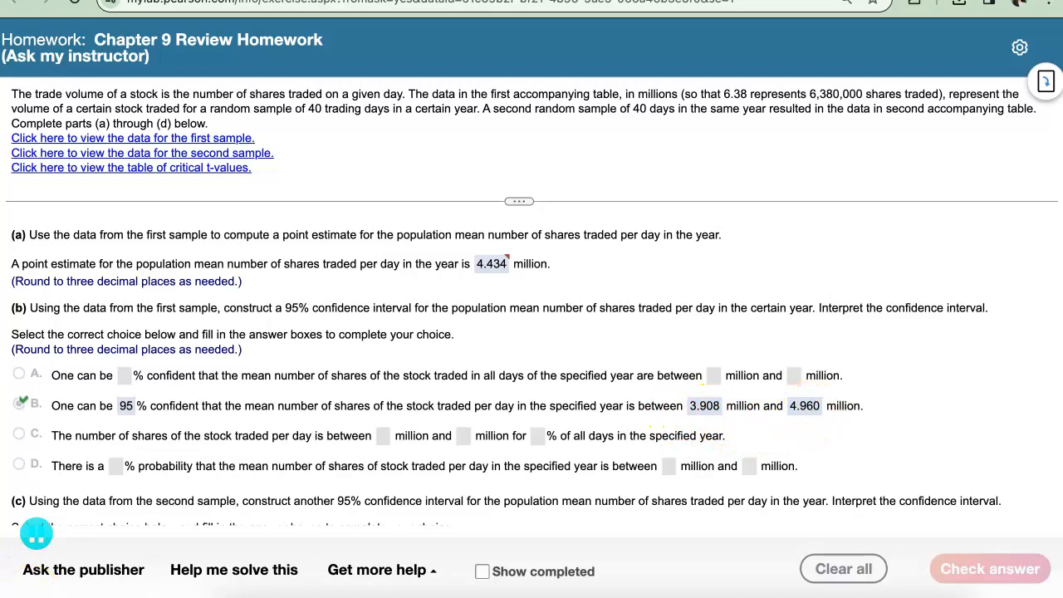
Step: Open the second sample's trade volume data for part (c) in StatCrunch
{"action": "scroll", "coordinate": [74, 498], "scroll_direction": "down", "scroll_amount": 2}
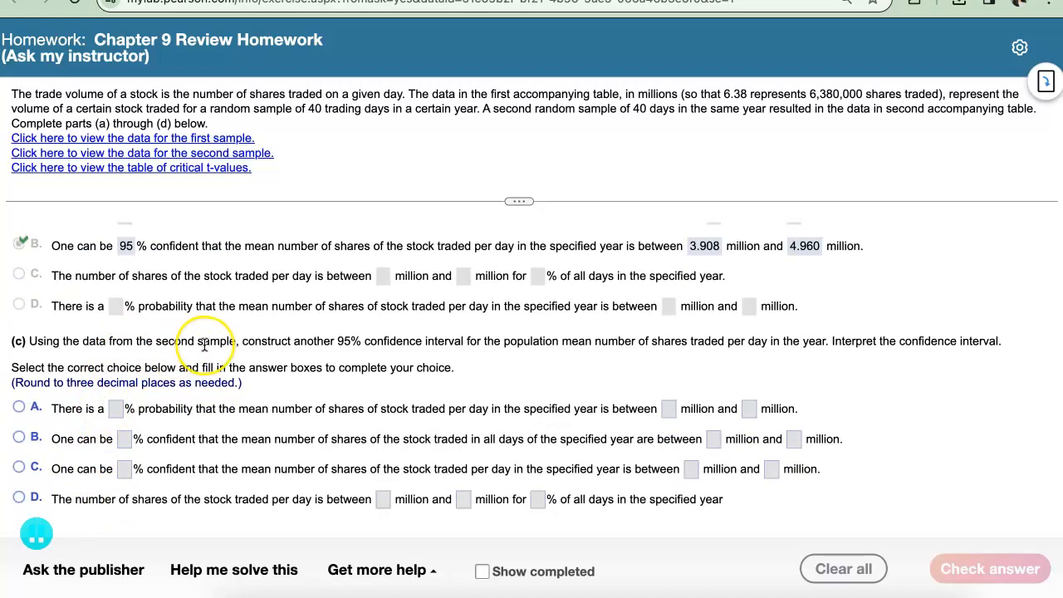
{"action": "left_click", "coordinate": [207, 157]}
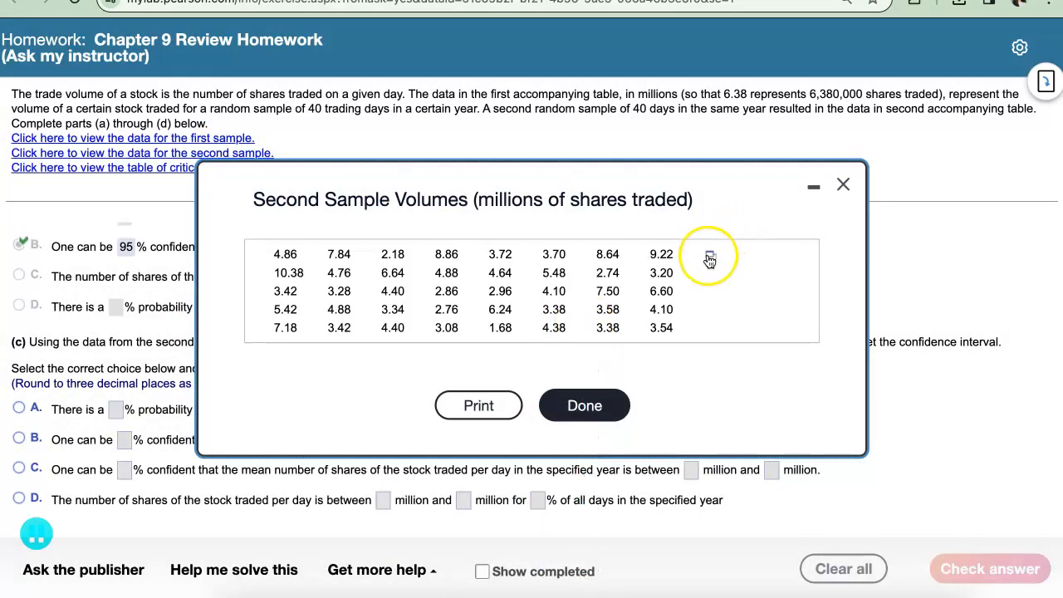
{"action": "left_click", "coordinate": [711, 256]}
{"action": "left_click", "coordinate": [750, 288]}
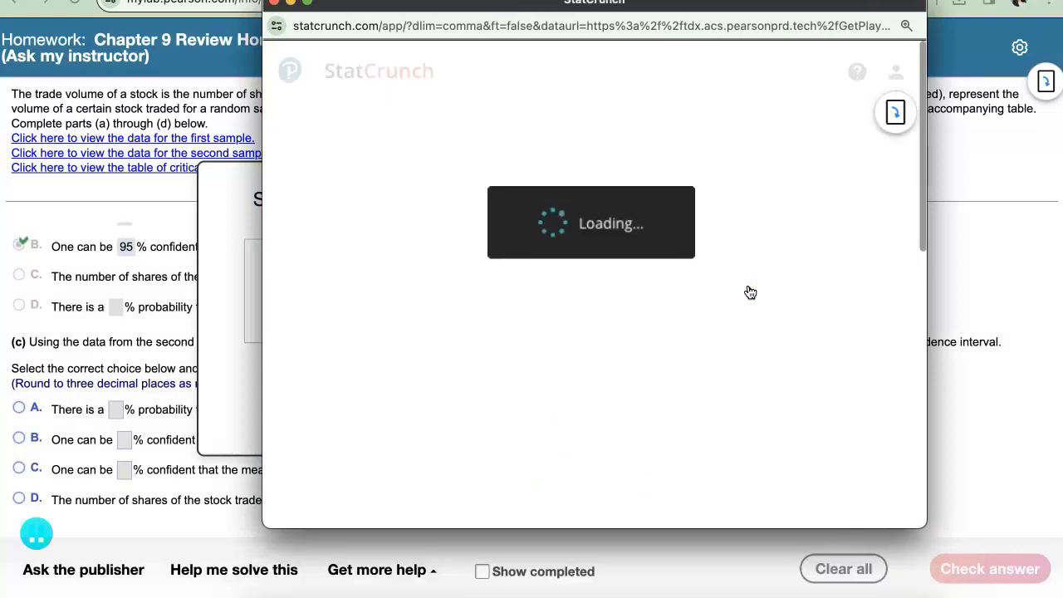
Step: Set up a one-sample T analysis with data for the second sample's var1, choosing a confidence interval for μ at level 0.95
{"action": "left_click", "coordinate": [623, 166]}
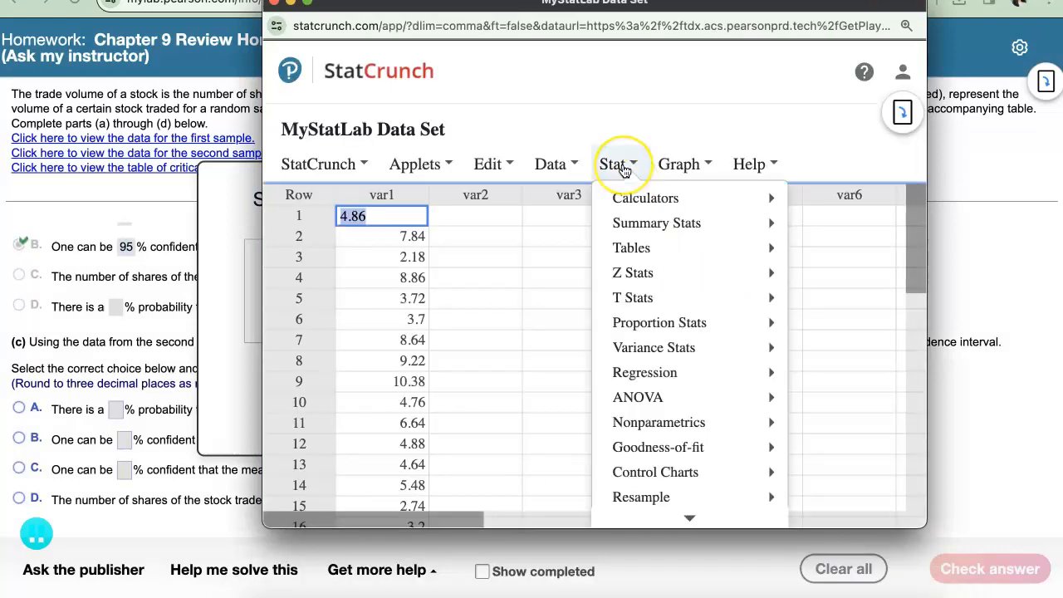
{"action": "left_click", "coordinate": [652, 297]}
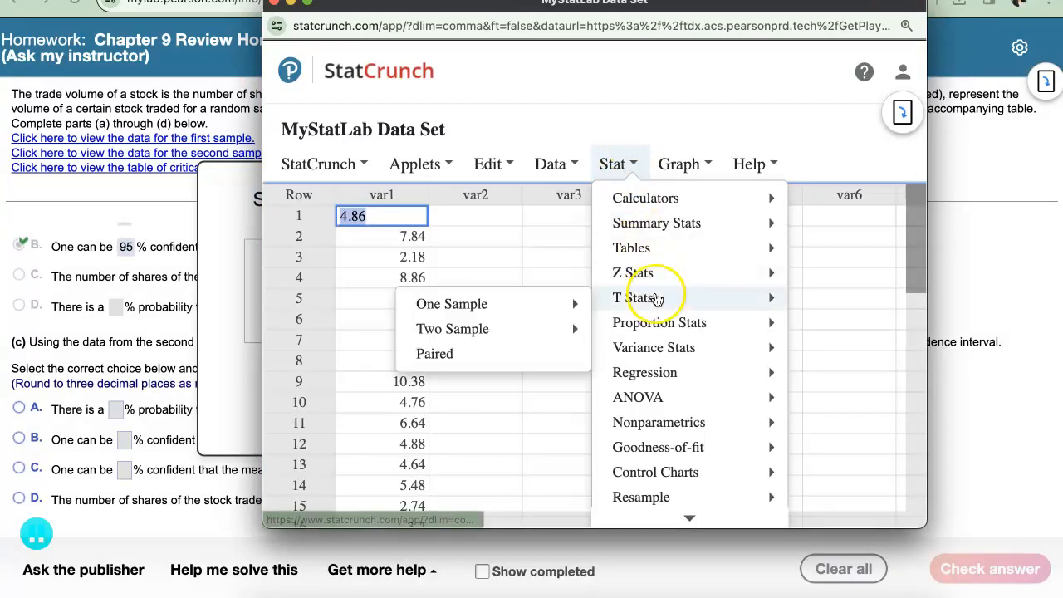
{"action": "left_click", "coordinate": [504, 309]}
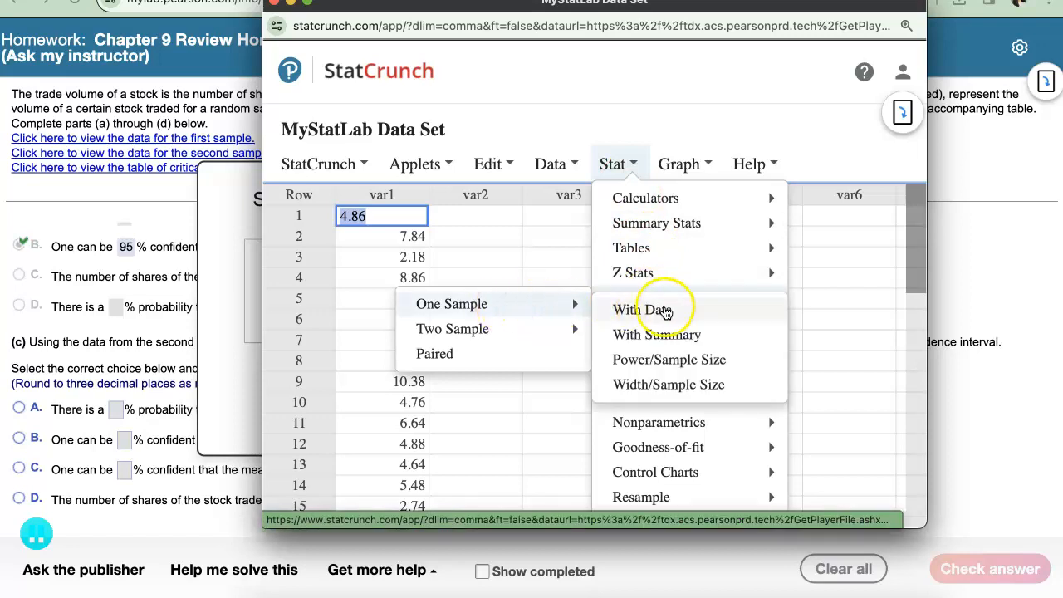
{"action": "left_click", "coordinate": [665, 315]}
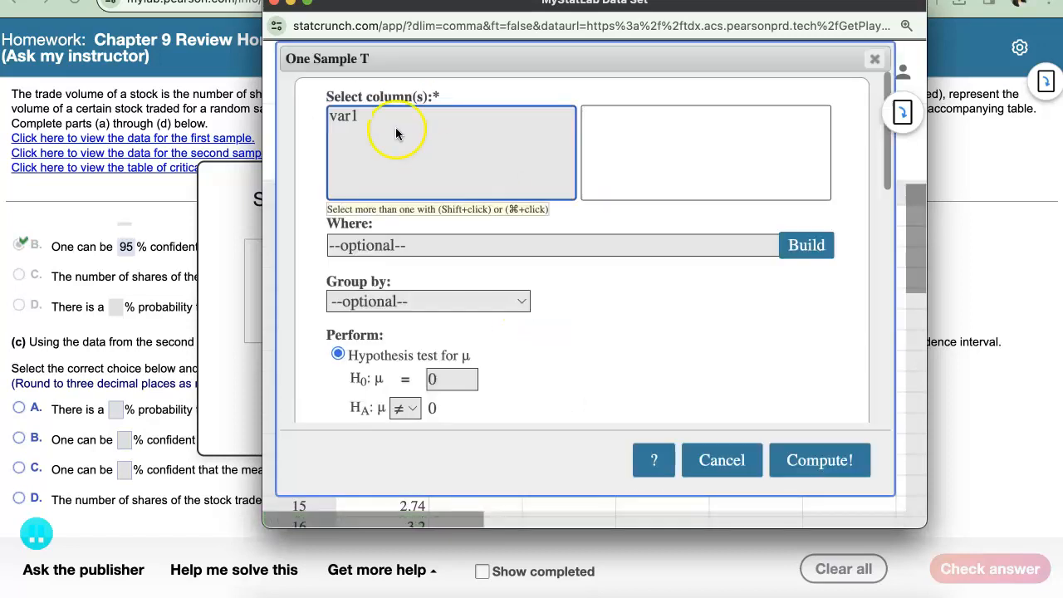
{"action": "left_click", "coordinate": [365, 114]}
{"action": "scroll", "coordinate": [535, 295], "scroll_direction": "down", "scroll_amount": 5}
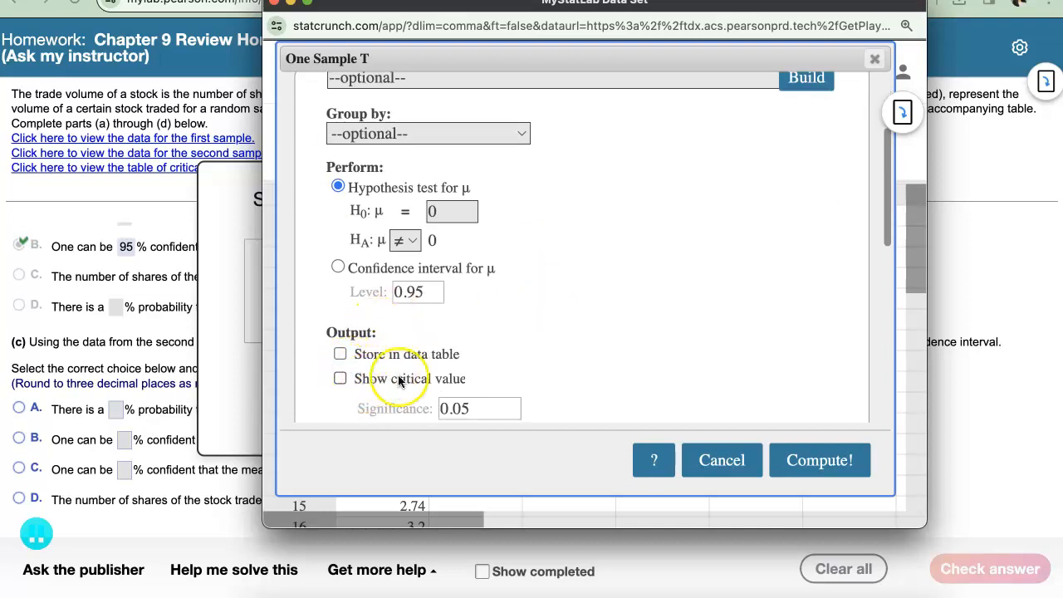
{"action": "left_click", "coordinate": [339, 268]}
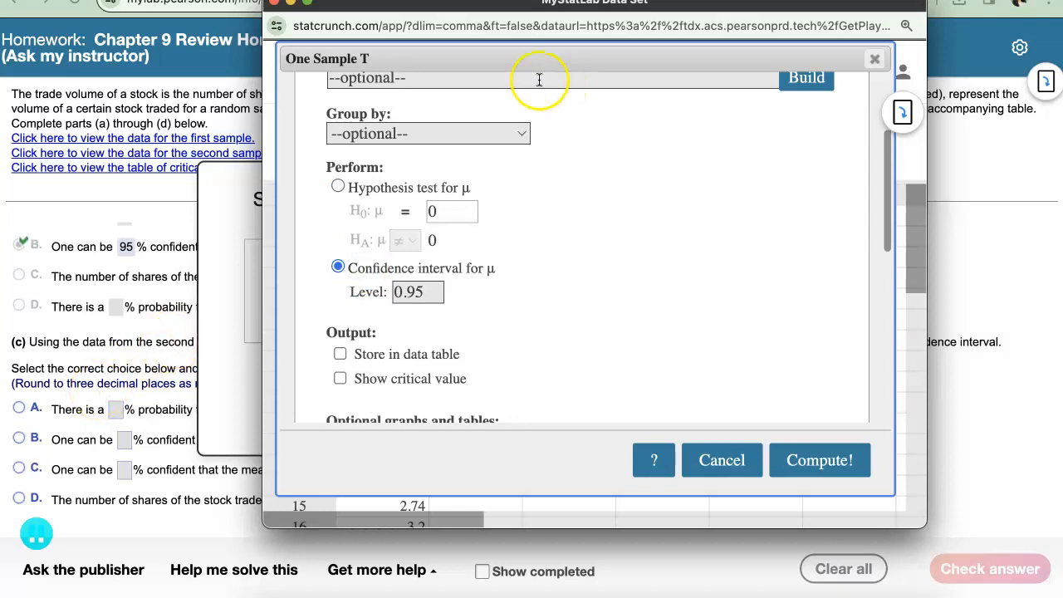
Step: Move the StatCrunch window aside and close the Second Sample Volumes data to reveal part (c)
{"action": "left_click_drag", "start_coordinate": [498, 8], "coordinate": [822, 10]}
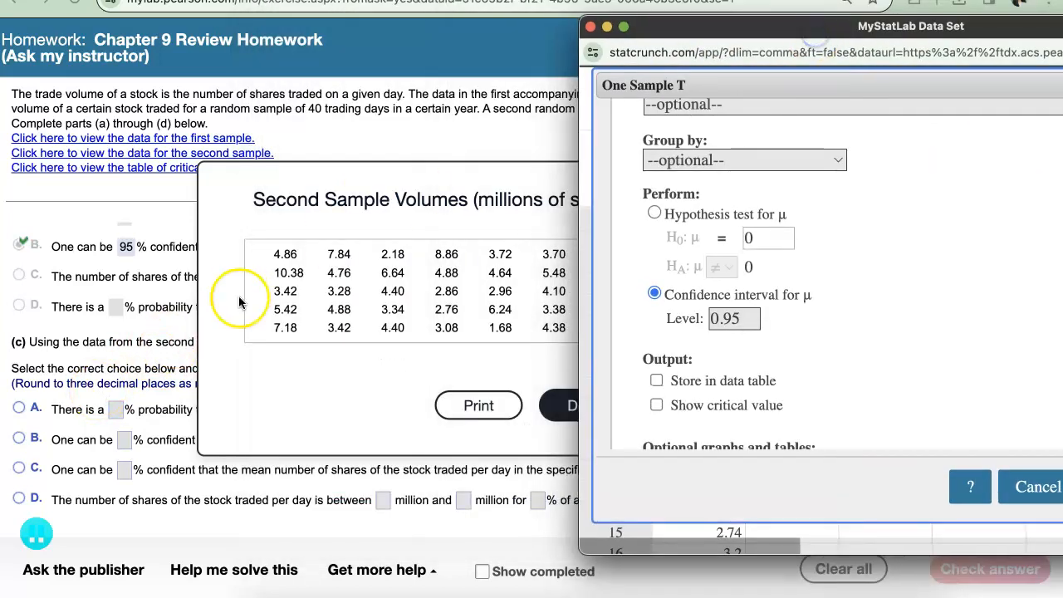
{"action": "left_click", "coordinate": [287, 378]}
{"action": "left_click", "coordinate": [562, 406]}
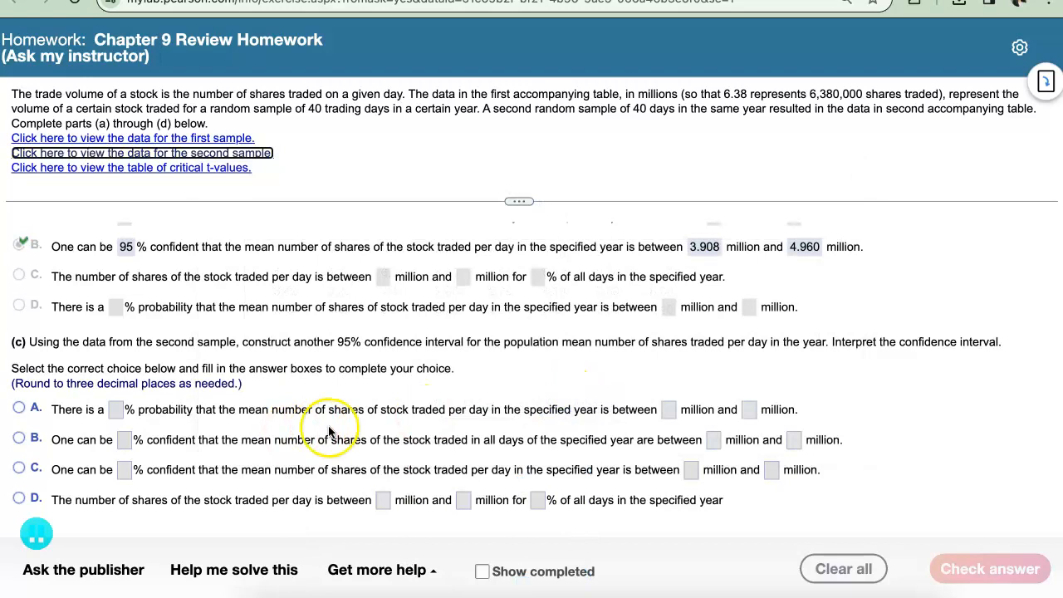
{"action": "left_click", "coordinate": [348, 341]}
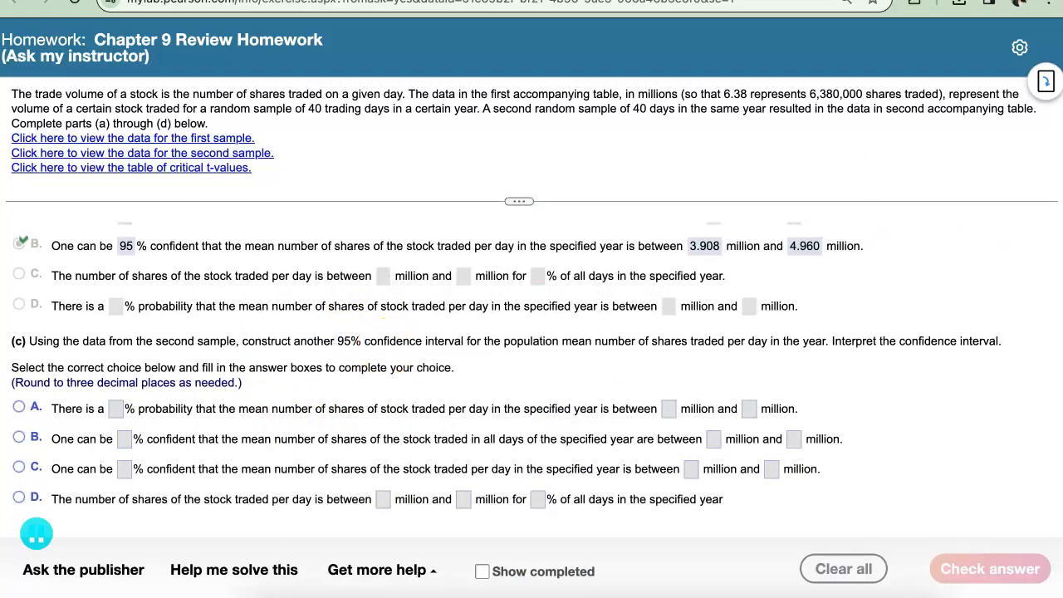
Step: Bring the StatCrunch window back into view, compute the second sample's confidence interval and highlight its lower limit
{"action": "left_click", "coordinate": [1062, 245]}
{"action": "left_click_drag", "start_coordinate": [1062, 30], "coordinate": [814, 41]}
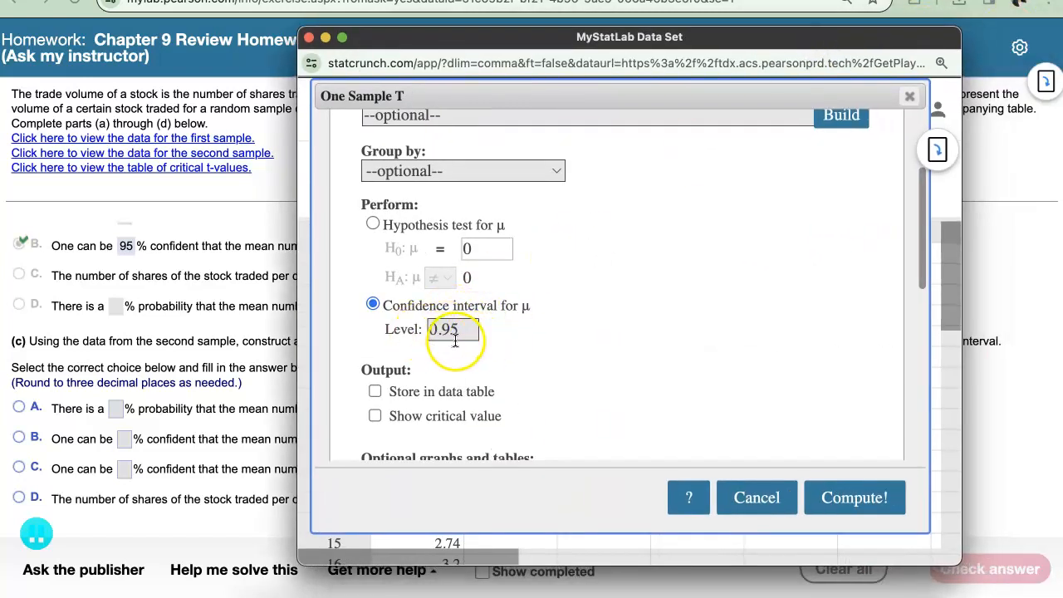
{"action": "left_click", "coordinate": [854, 498]}
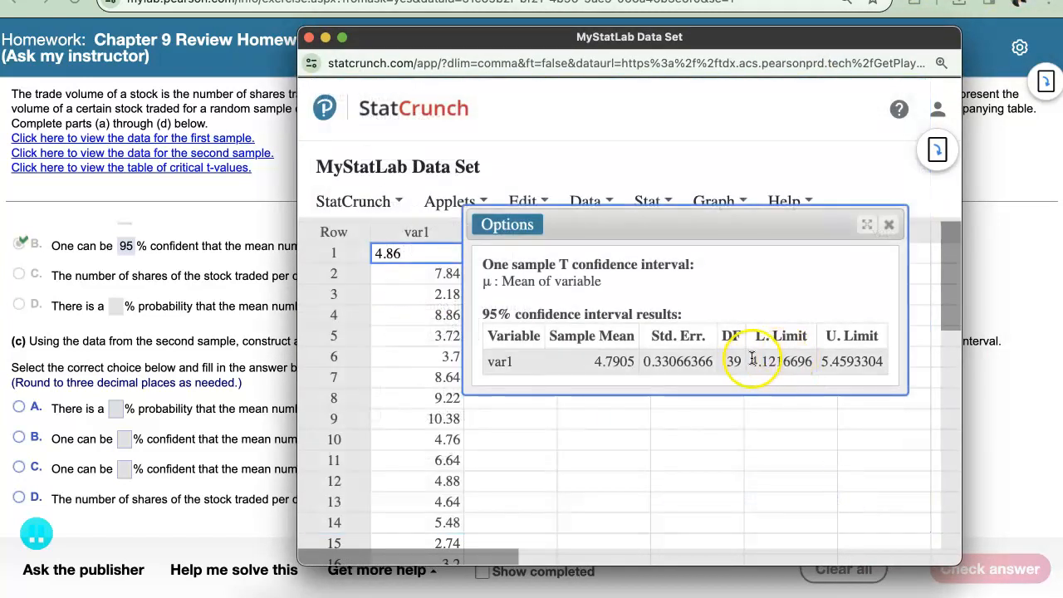
{"action": "left_click_drag", "start_coordinate": [753, 363], "coordinate": [785, 366]}
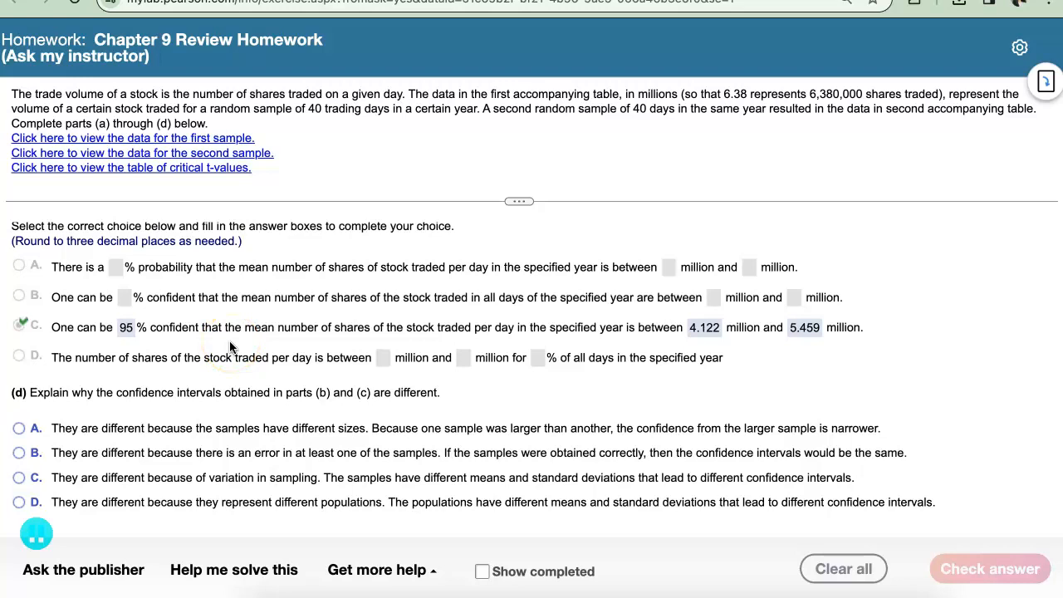
Step: Answer part (d) with choice C, variation in sampling, and submit the answer for checking
{"action": "left_click", "coordinate": [163, 483]}
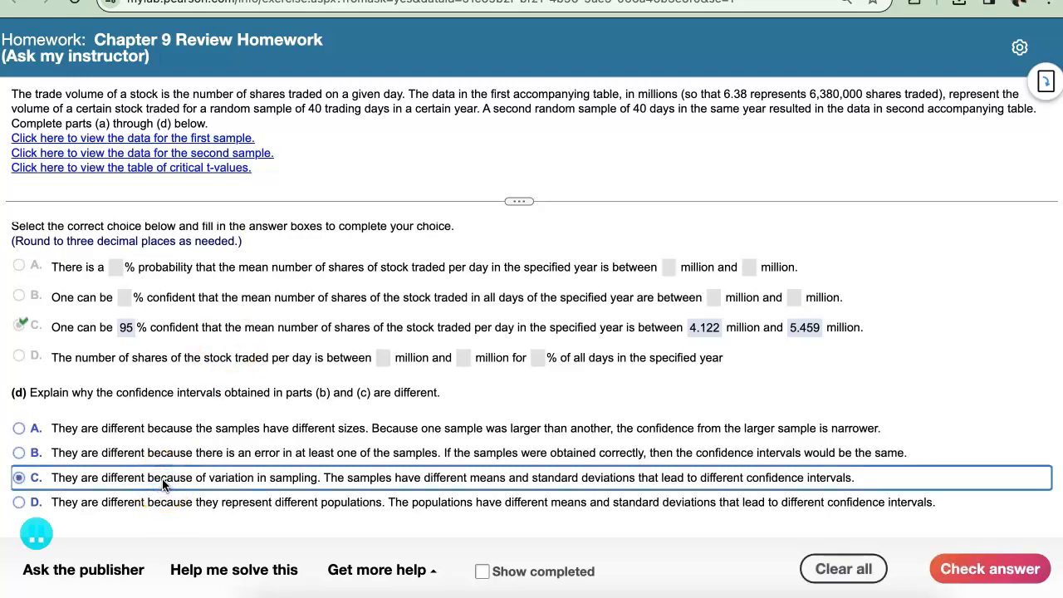
{"action": "left_click", "coordinate": [968, 568]}
{"action": "left_click", "coordinate": [527, 344]}
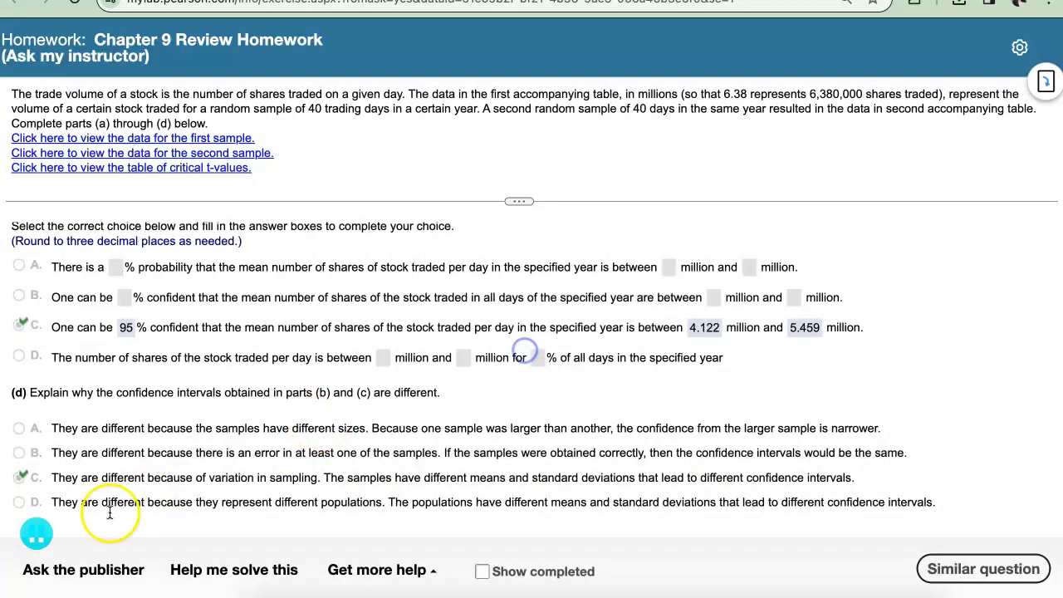